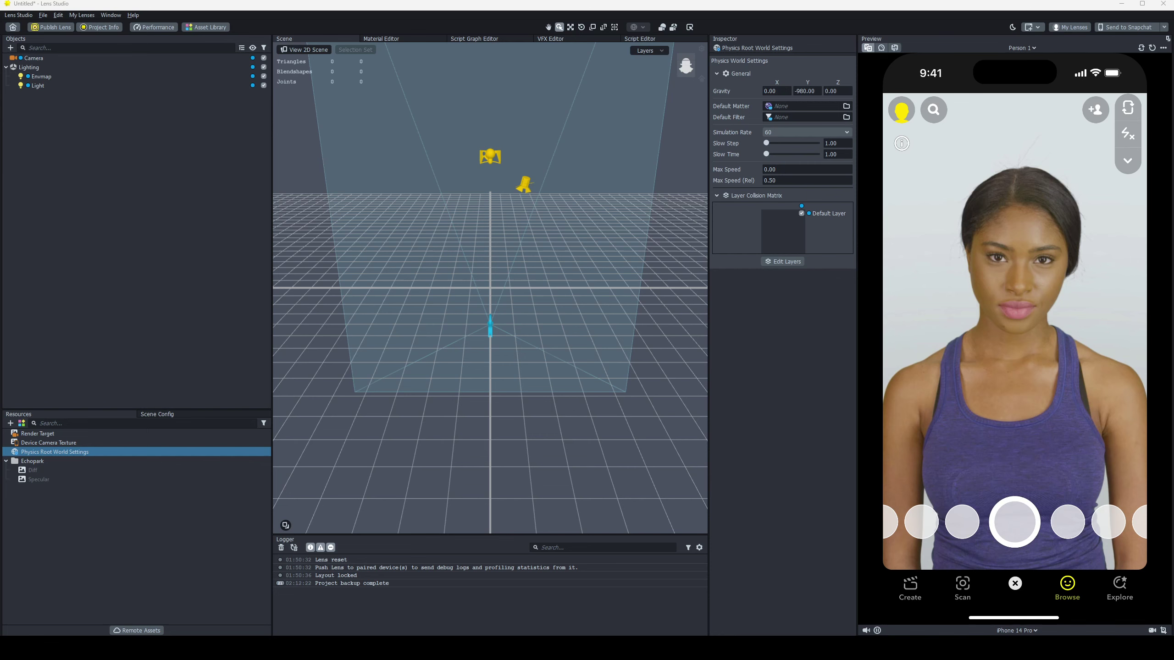
Clear the Physics Root World Settings selection, dismiss the Asset Library info card and open the Asset Library
{"action": "left_click", "coordinate": [74, 342]}
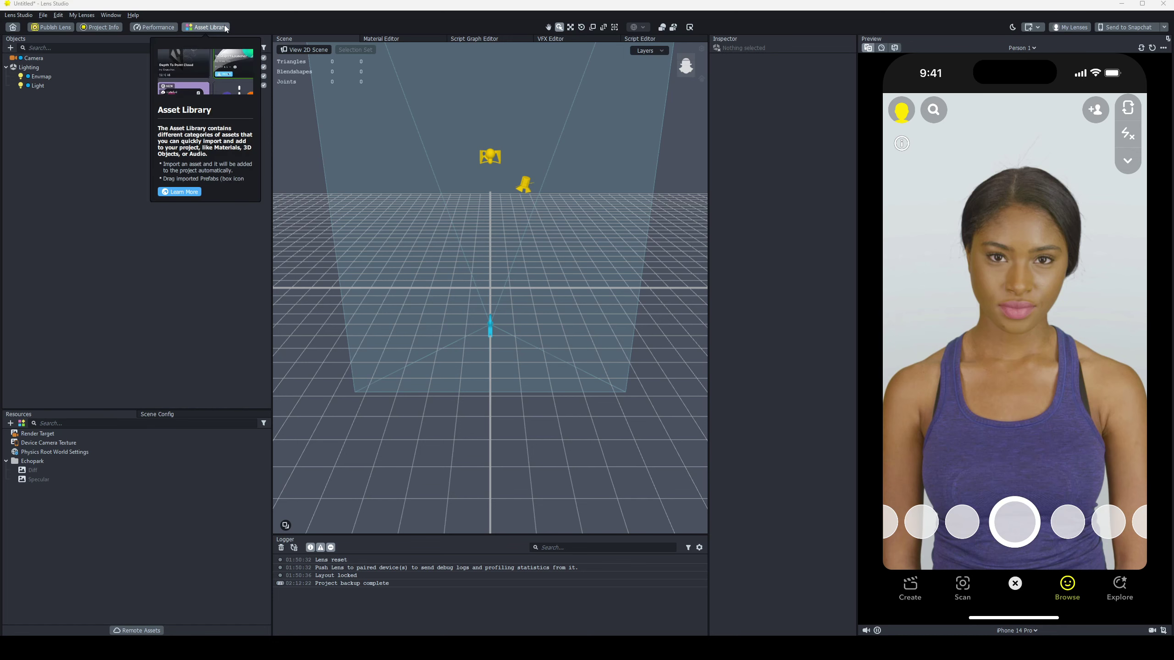
{"action": "left_click", "coordinate": [194, 28]}
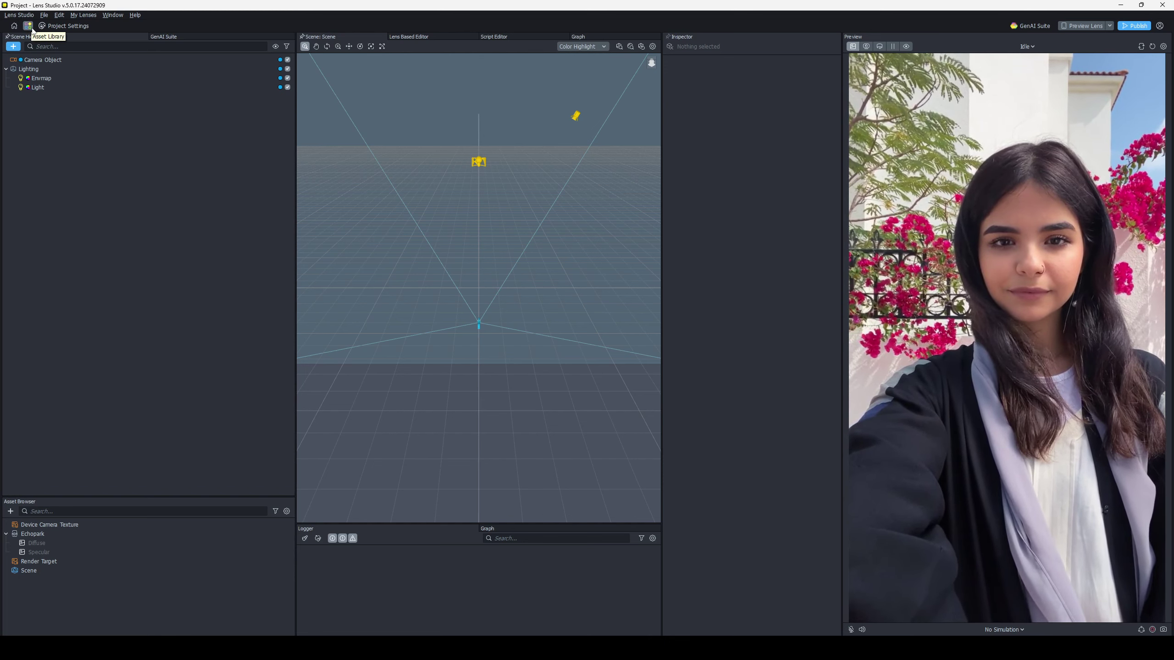
{"action": "left_click", "coordinate": [29, 26]}
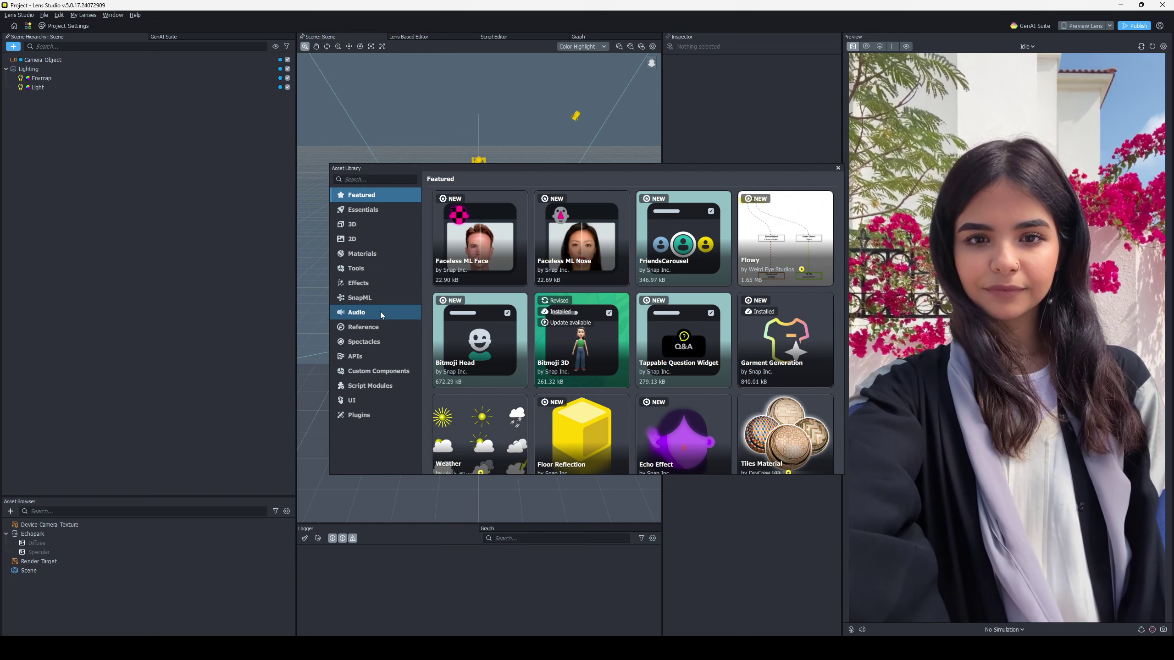
{"action": "left_click", "coordinate": [838, 168]}
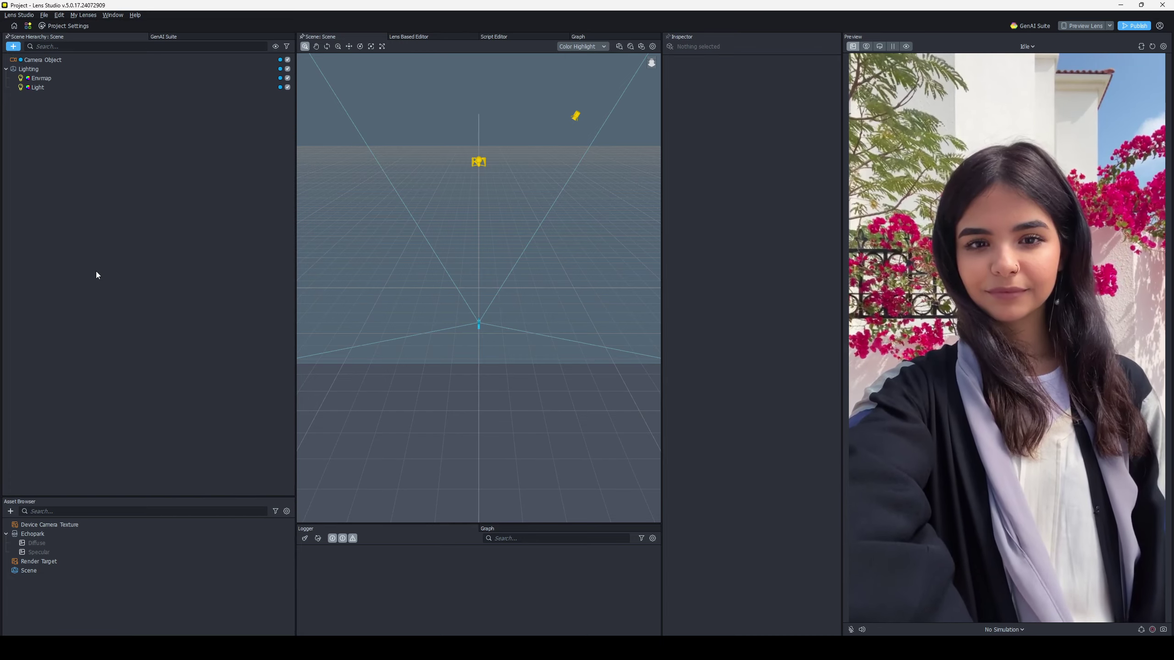
Add a 2D Screen Image to the scene and keep its default name
{"action": "left_click", "coordinate": [9, 47]}
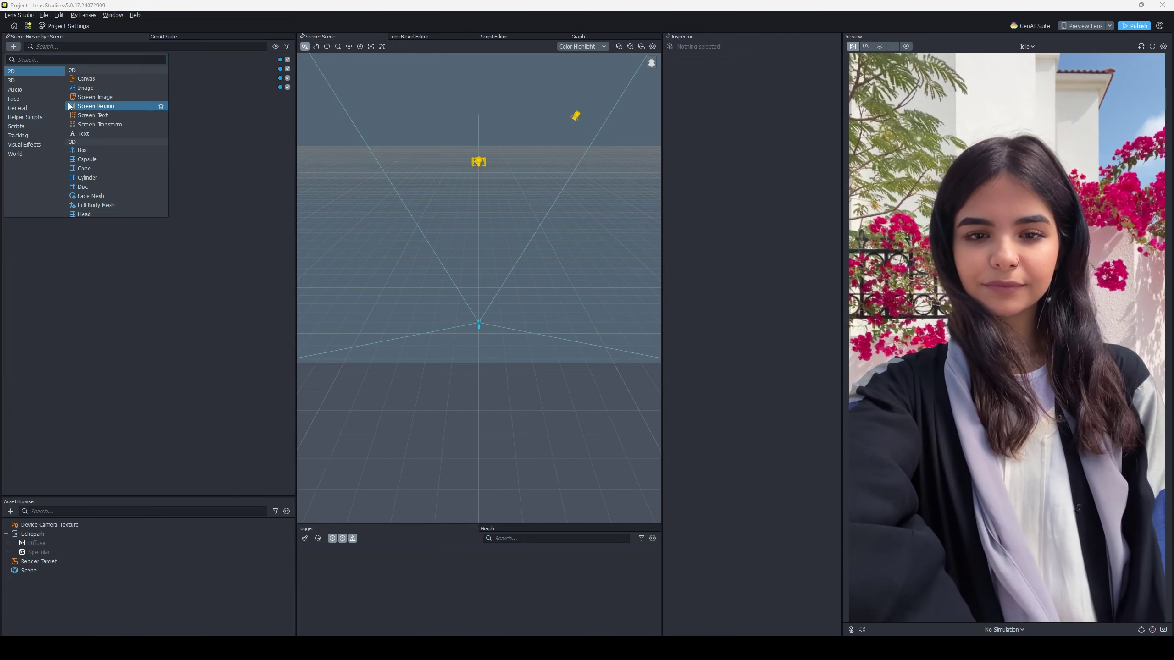
{"action": "left_click", "coordinate": [107, 107]}
{"action": "left_click", "coordinate": [150, 115]}
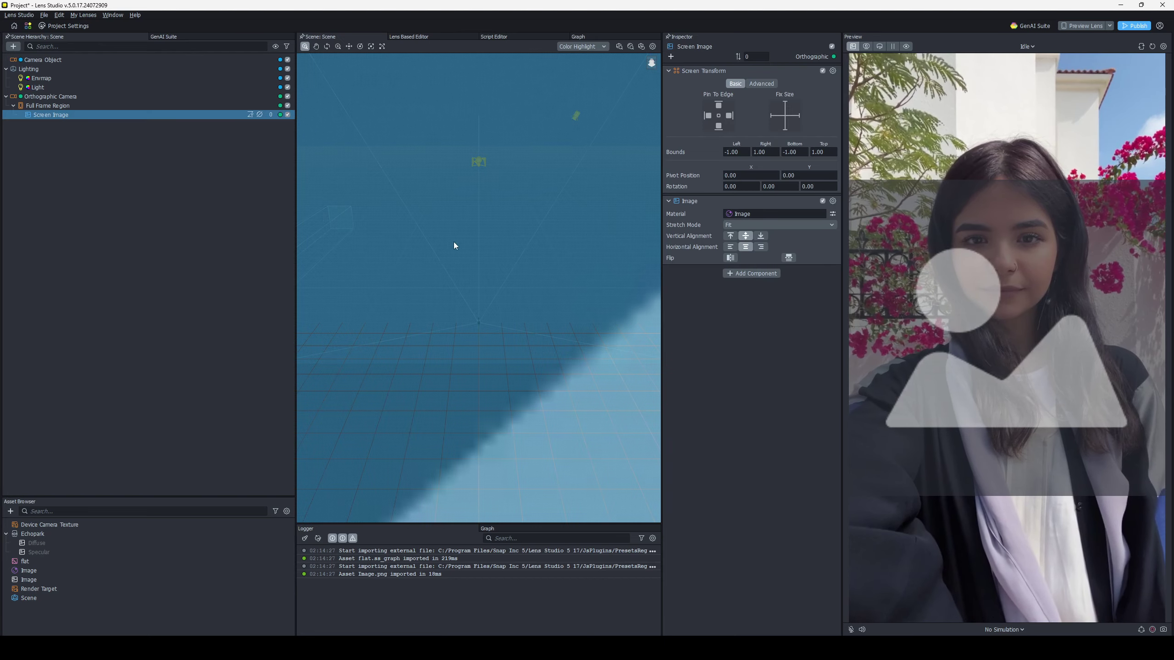
Open the 2D Editor from Window > Editors
{"action": "scroll", "coordinate": [453, 244], "scroll_direction": "up", "scroll_amount": 5}
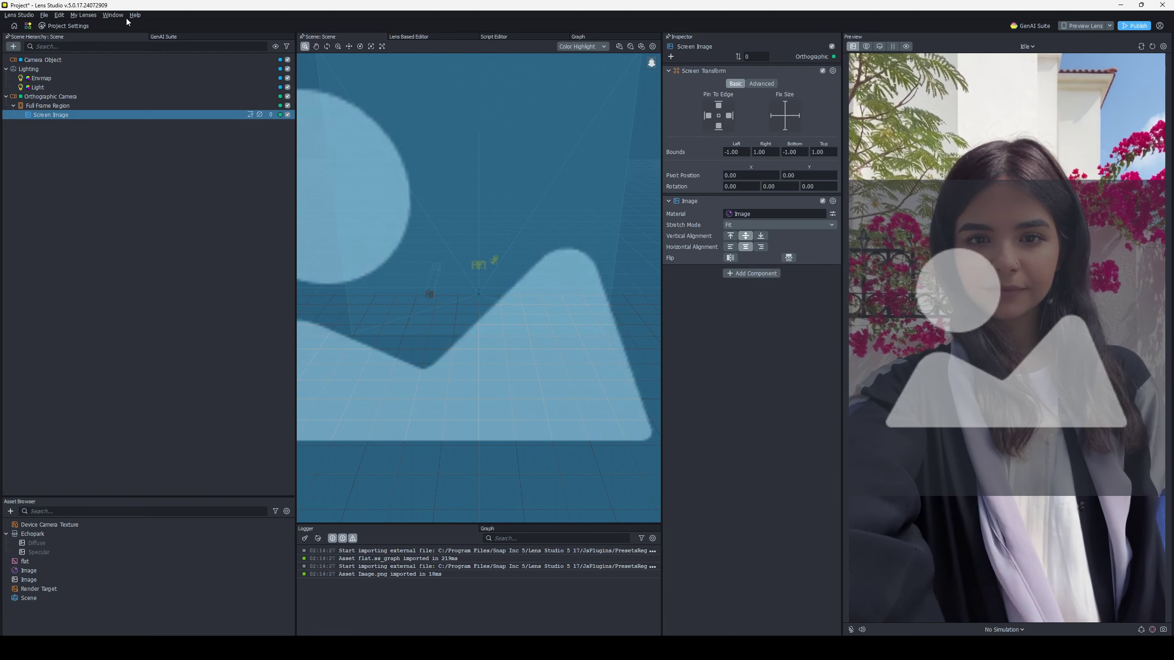
{"action": "left_click", "coordinate": [114, 14]}
{"action": "mouse_move", "coordinate": [129, 36]}
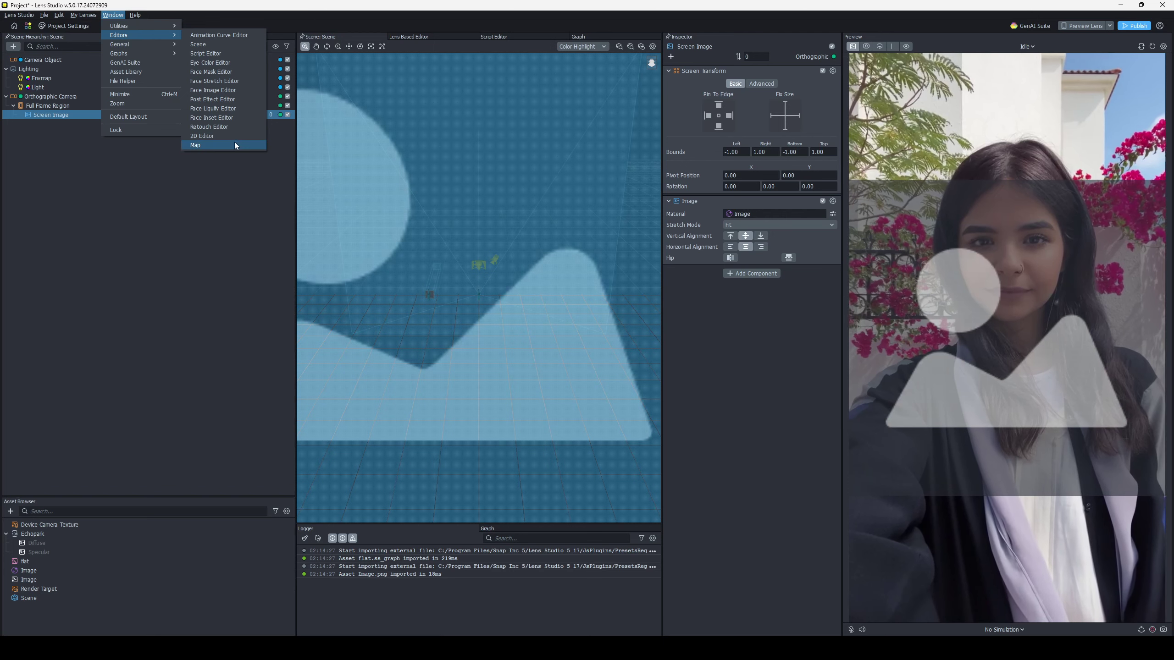
{"action": "left_click", "coordinate": [234, 137]}
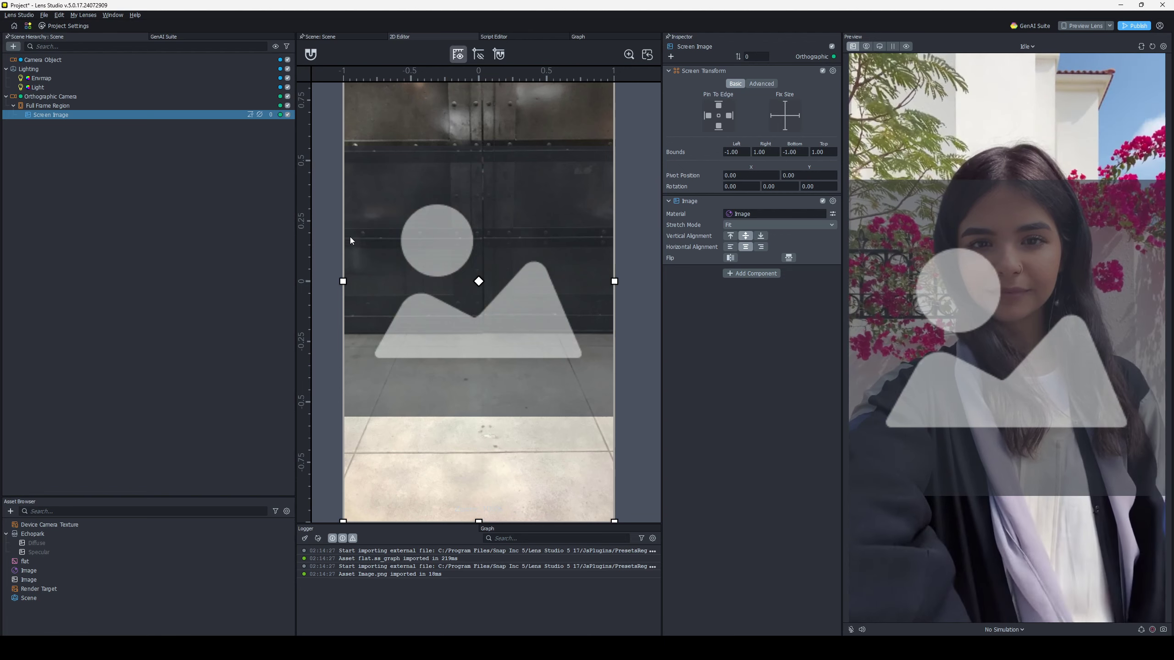
Zoom out the 2D canvas, show guides, then reset and centre the view on the Screen Image
{"action": "scroll", "coordinate": [347, 237], "scroll_direction": "down", "scroll_amount": 1}
{"action": "left_click", "coordinate": [630, 58]}
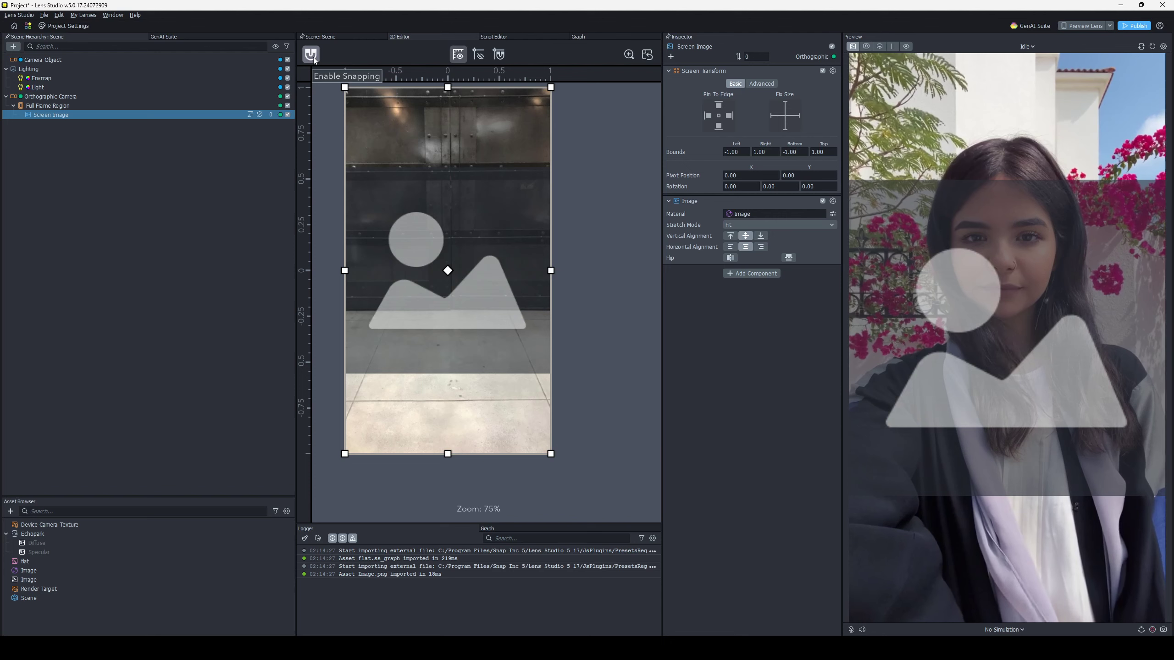
{"action": "left_click", "coordinate": [479, 54]}
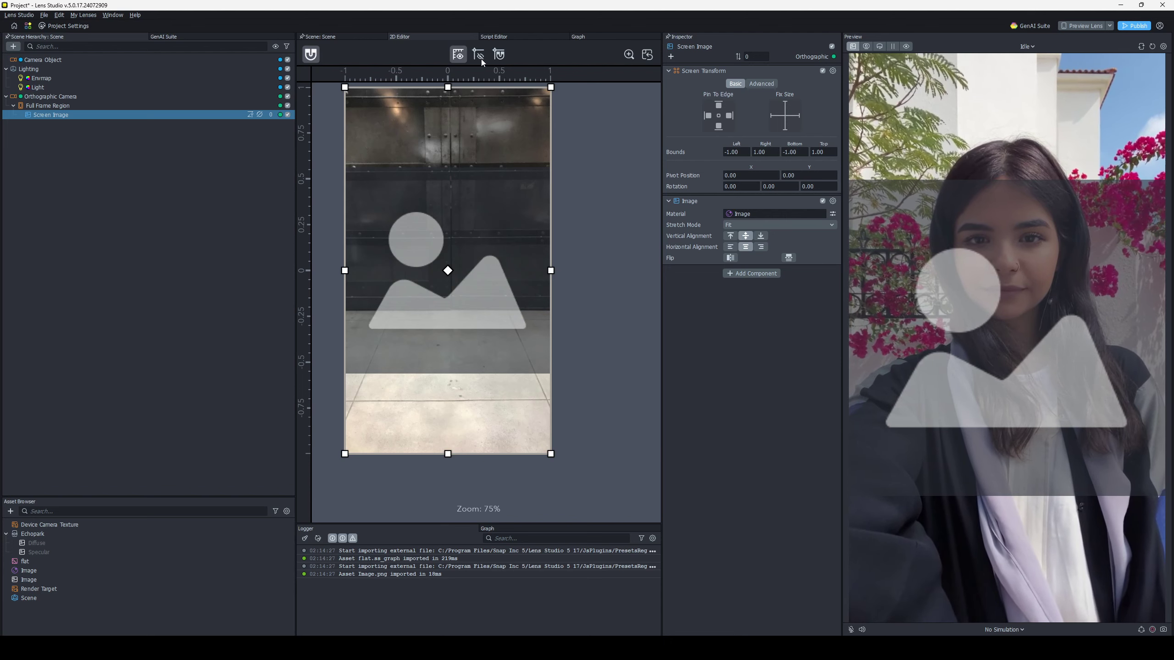
{"action": "left_click", "coordinate": [638, 55]}
{"action": "left_click", "coordinate": [647, 56]}
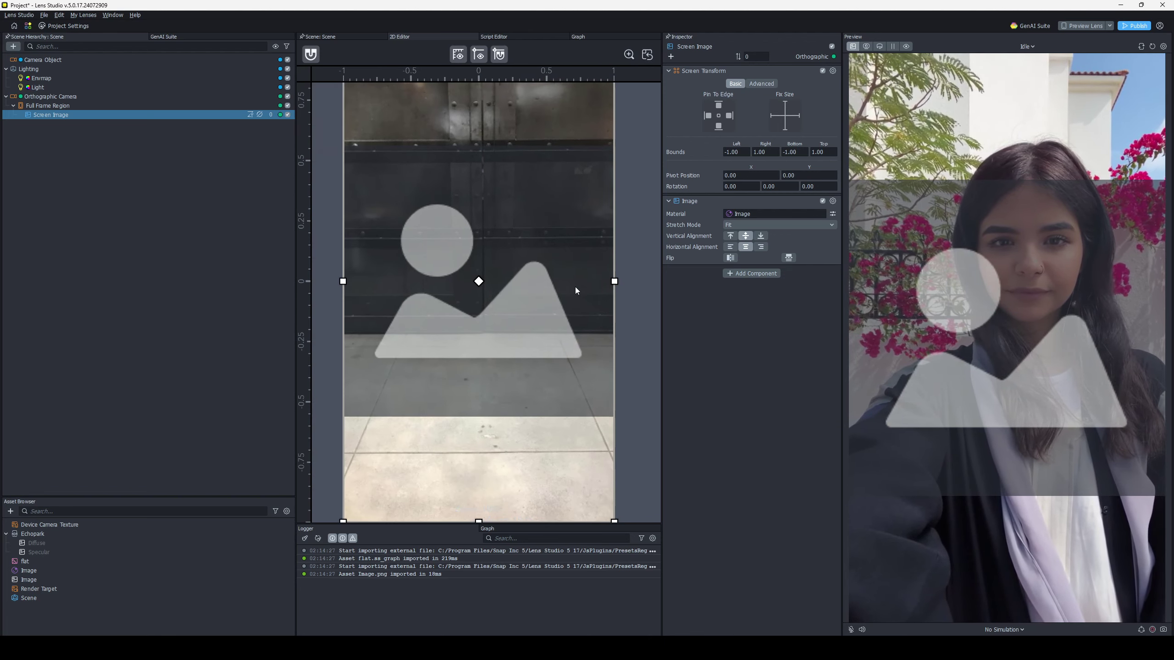
Zoom the 2D view, then switch to the 3D Scene view and back to the 2D Editor
{"action": "scroll", "coordinate": [638, 326], "scroll_direction": "down", "scroll_amount": 6}
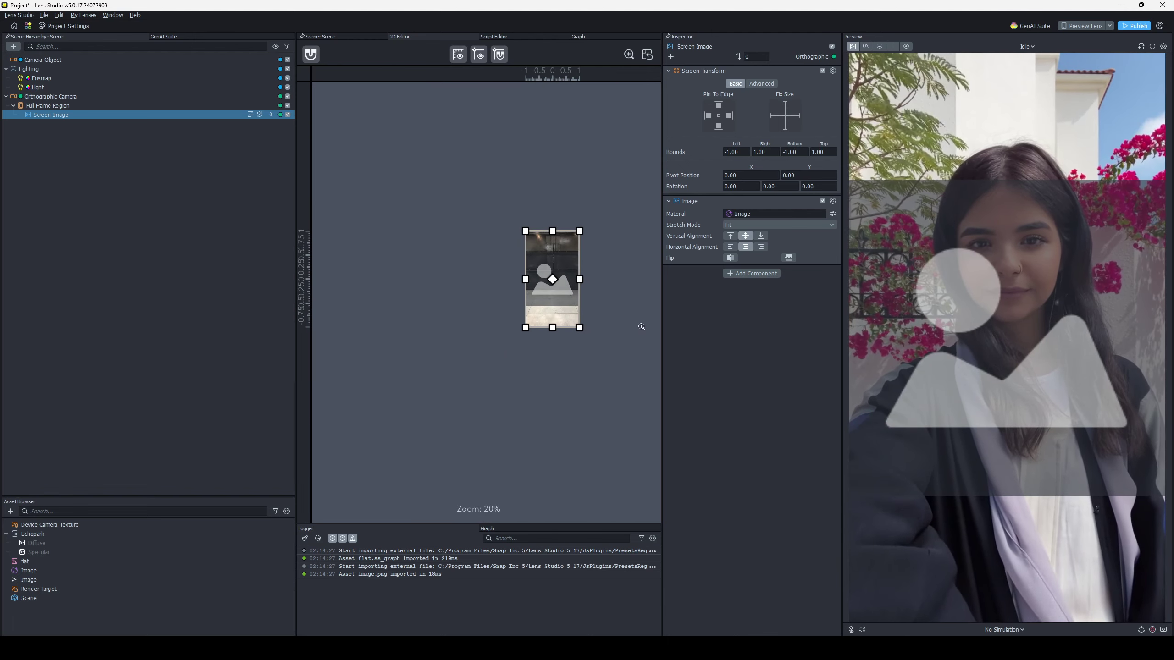
{"action": "scroll", "coordinate": [642, 330], "scroll_direction": "up", "scroll_amount": 1}
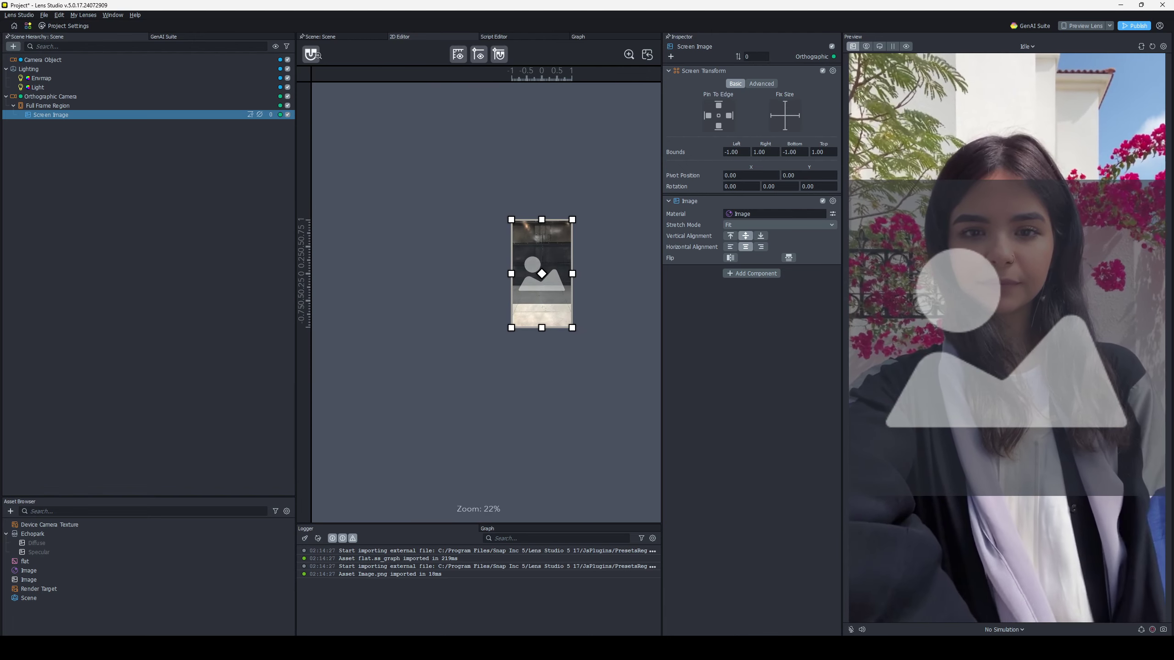
{"action": "scroll", "coordinate": [318, 56], "scroll_direction": "up", "scroll_amount": 1}
{"action": "left_click", "coordinate": [416, 37]}
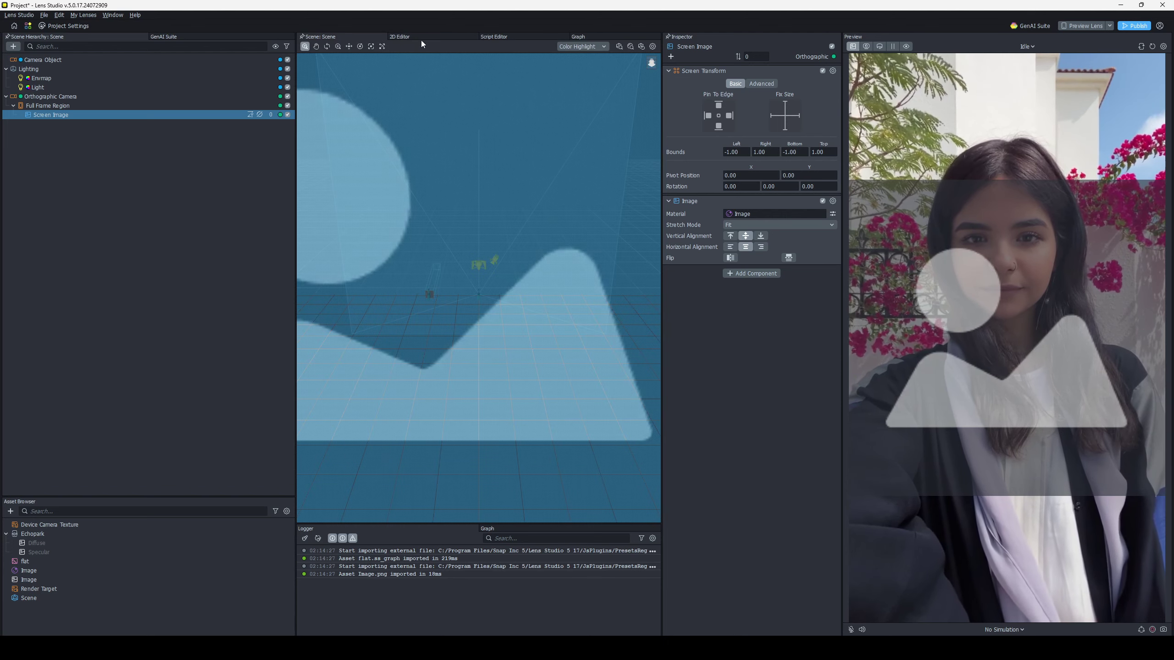
{"action": "left_click", "coordinate": [323, 37]}
Open the script editor panel, zoom the 2D view to 45% and deselect the Screen Image
{"action": "left_click", "coordinate": [492, 38]}
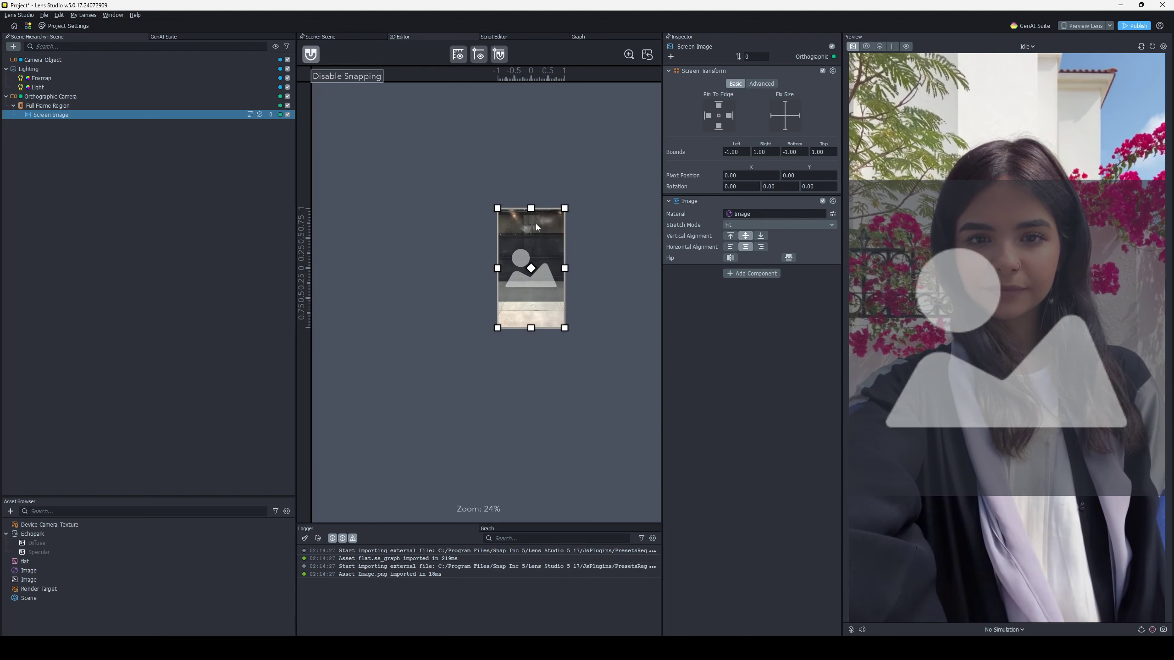
{"action": "scroll", "coordinate": [539, 284], "scroll_direction": "up", "scroll_amount": 3}
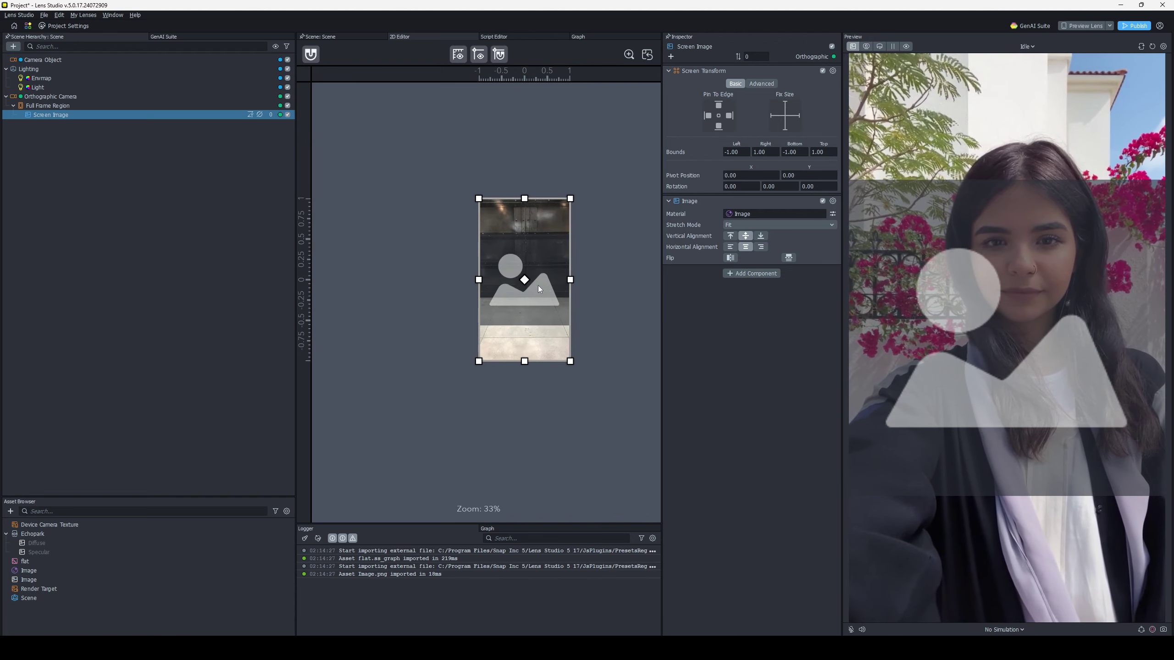
{"action": "scroll", "coordinate": [539, 286], "scroll_direction": "up", "scroll_amount": 2}
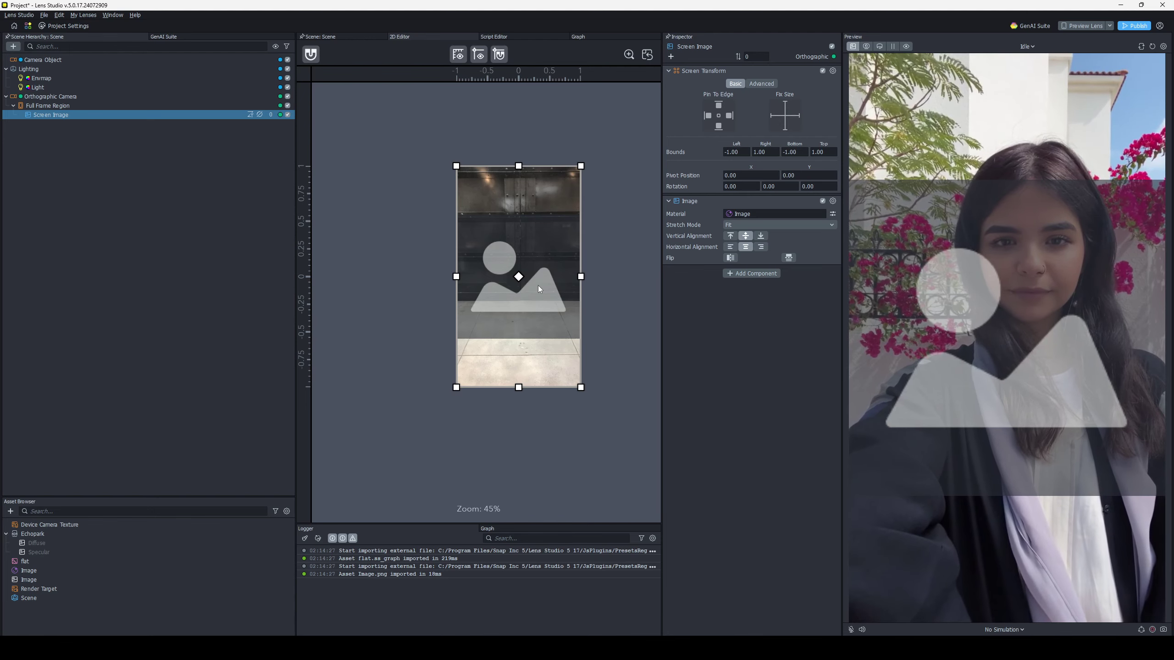
{"action": "left_click", "coordinate": [79, 610]}
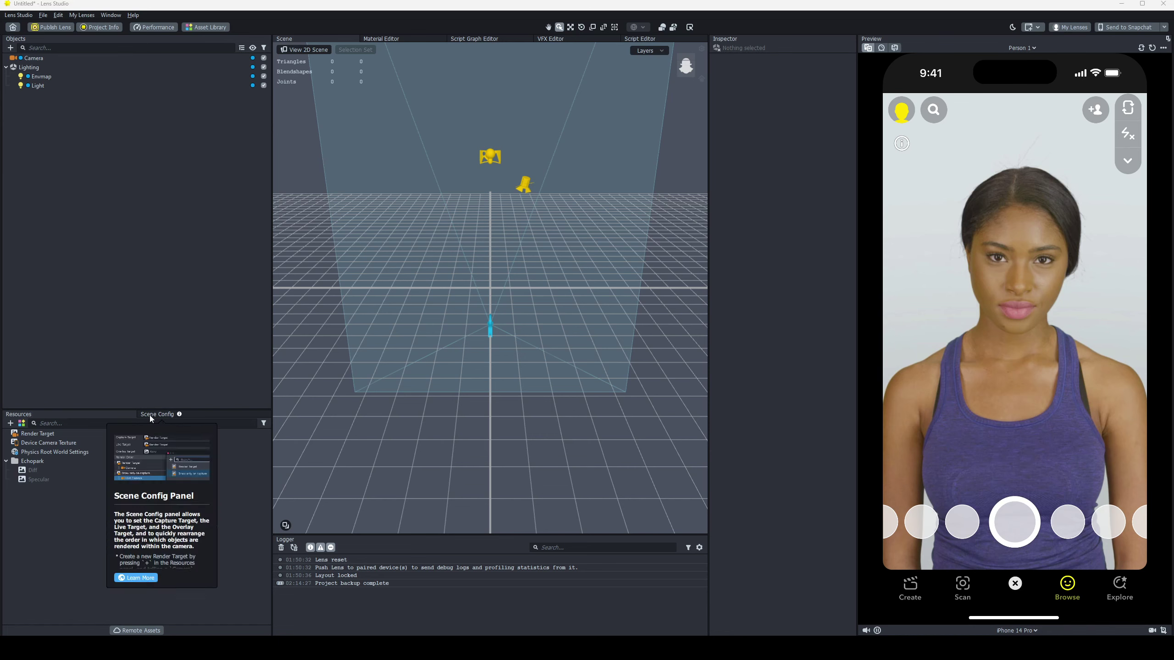
{"action": "left_click", "coordinate": [149, 415]}
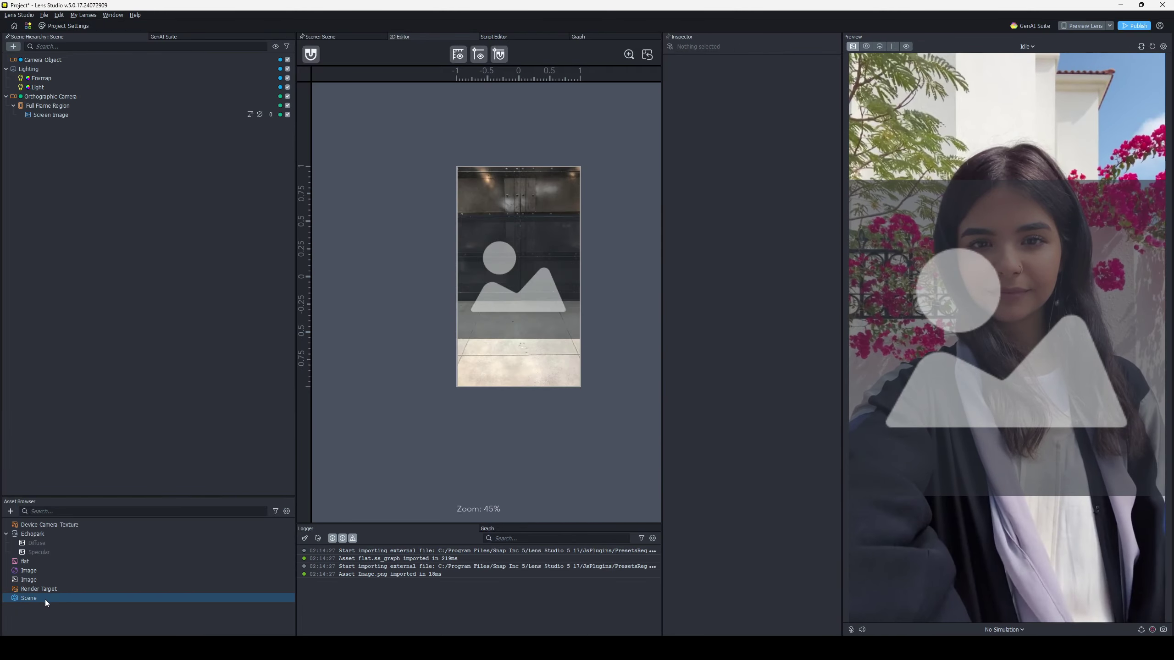
Create Render Target 1 and set it as the scene's Live Target, then bring up the Physics Root settings
{"action": "left_click", "coordinate": [44, 600]}
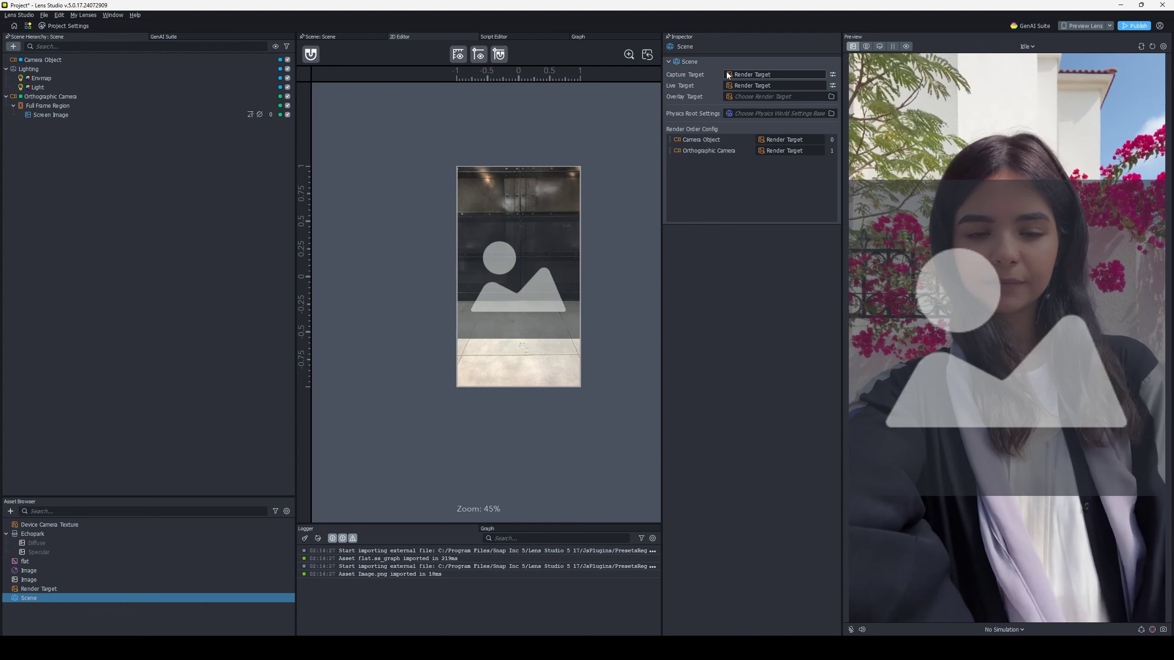
{"action": "left_click", "coordinate": [776, 97]}
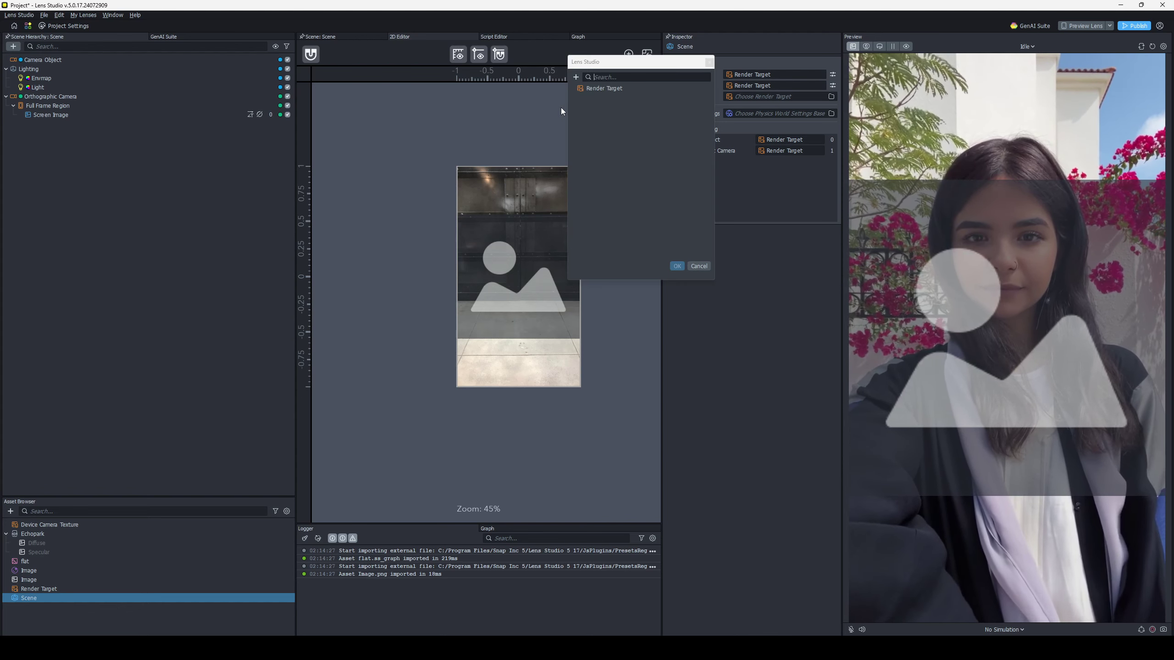
{"action": "left_click", "coordinate": [576, 77]}
{"action": "left_click", "coordinate": [580, 116]}
{"action": "left_click", "coordinate": [677, 266]}
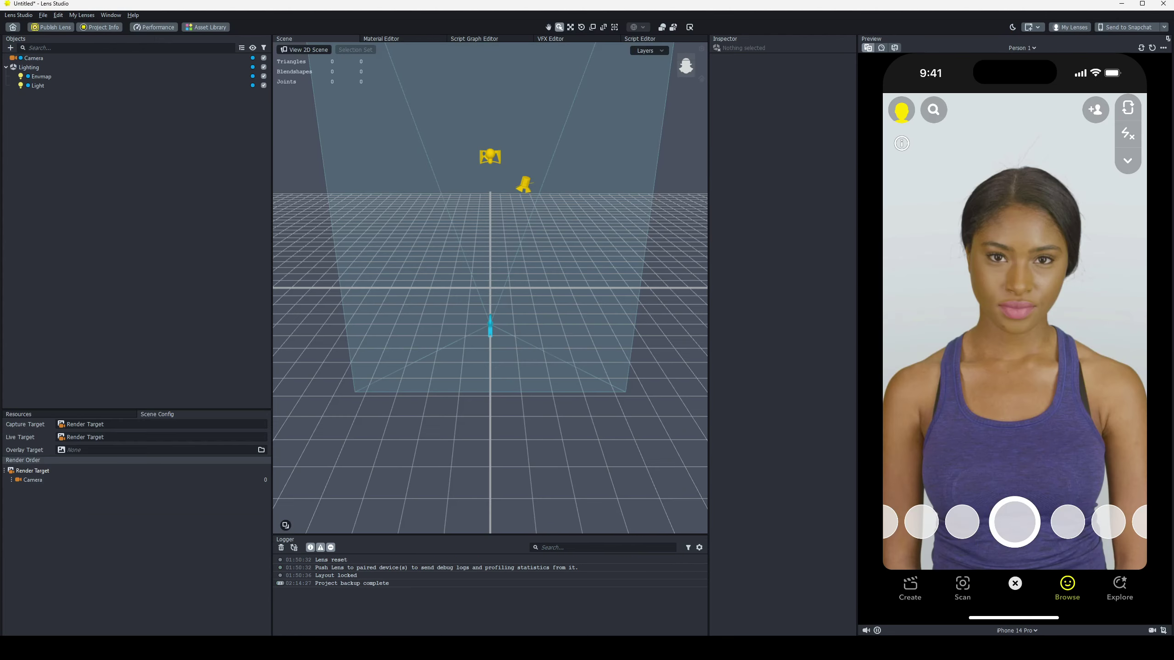
{"action": "left_click", "coordinate": [98, 413]}
{"action": "left_click", "coordinate": [93, 454]}
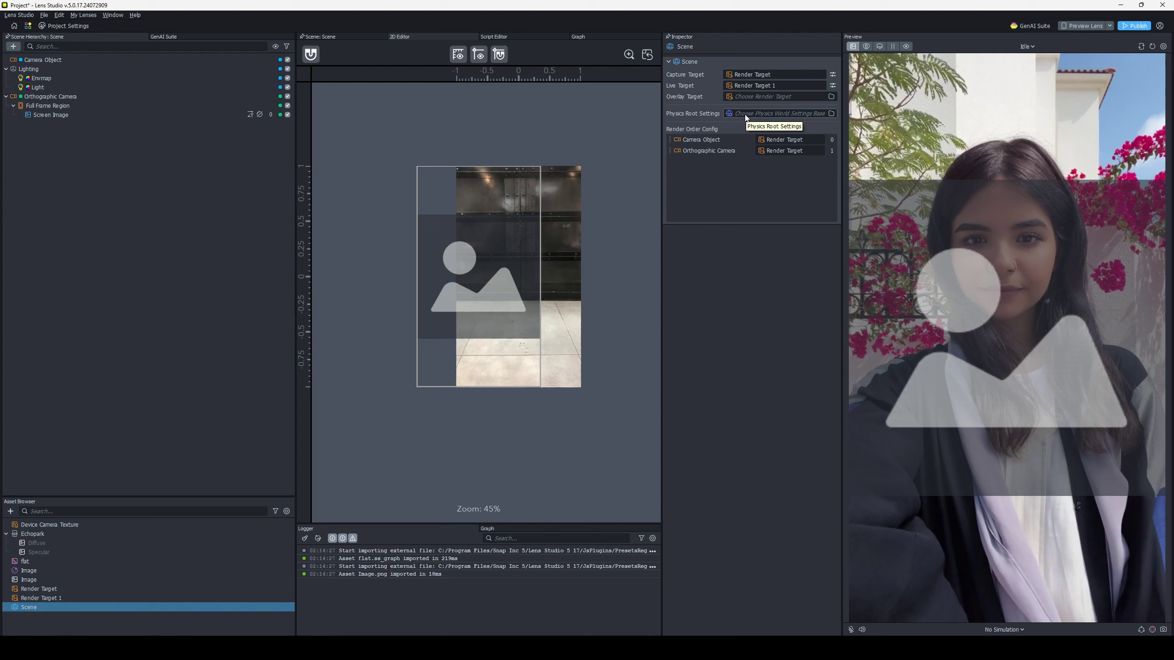
Assign a new Physics World Settings asset as Physics Root Settings and inspect its -980 Y gravity
{"action": "left_click", "coordinate": [729, 113]}
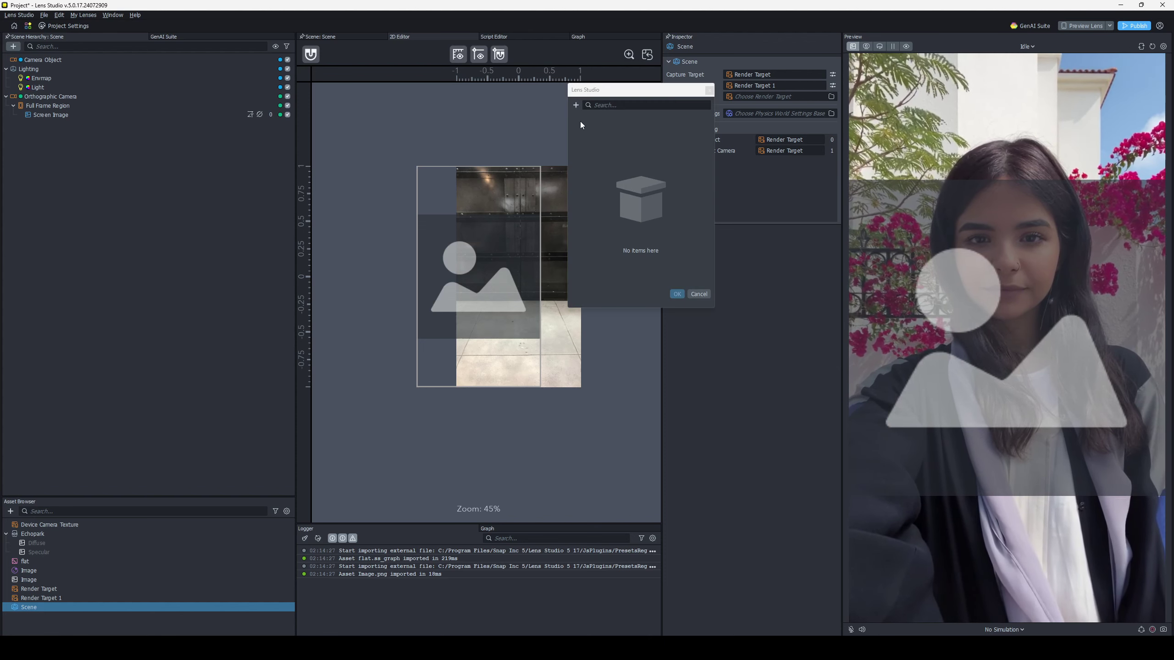
{"action": "left_click", "coordinate": [576, 105]}
{"action": "left_click", "coordinate": [592, 139]}
{"action": "left_click", "coordinate": [677, 294]}
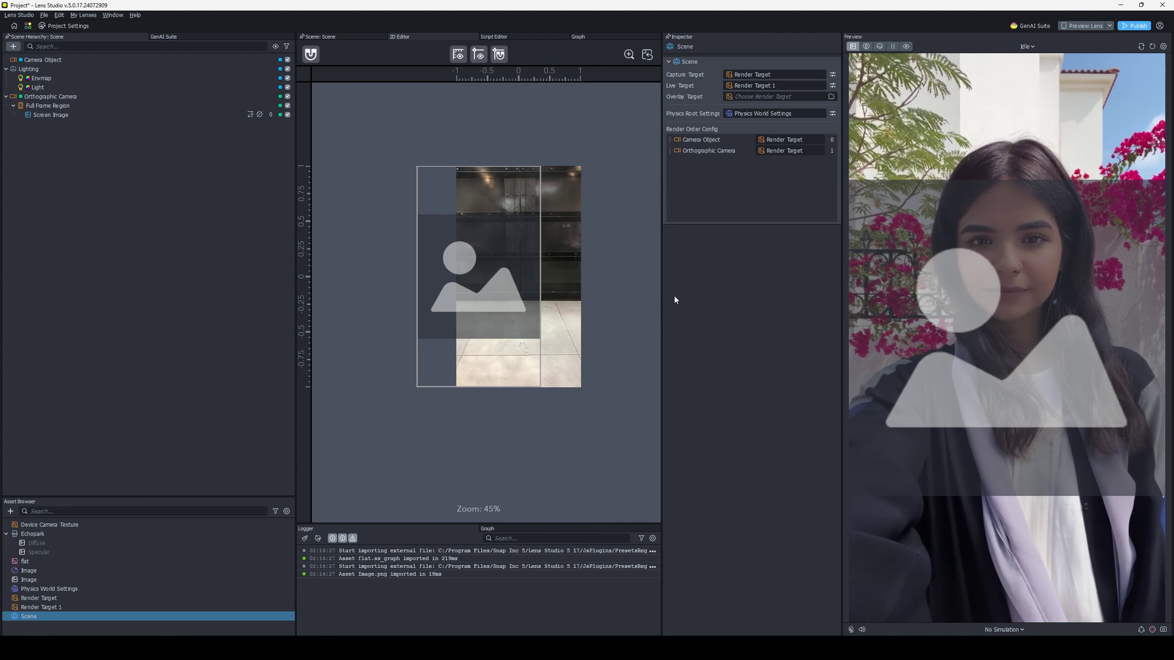
{"action": "left_click", "coordinate": [92, 589]}
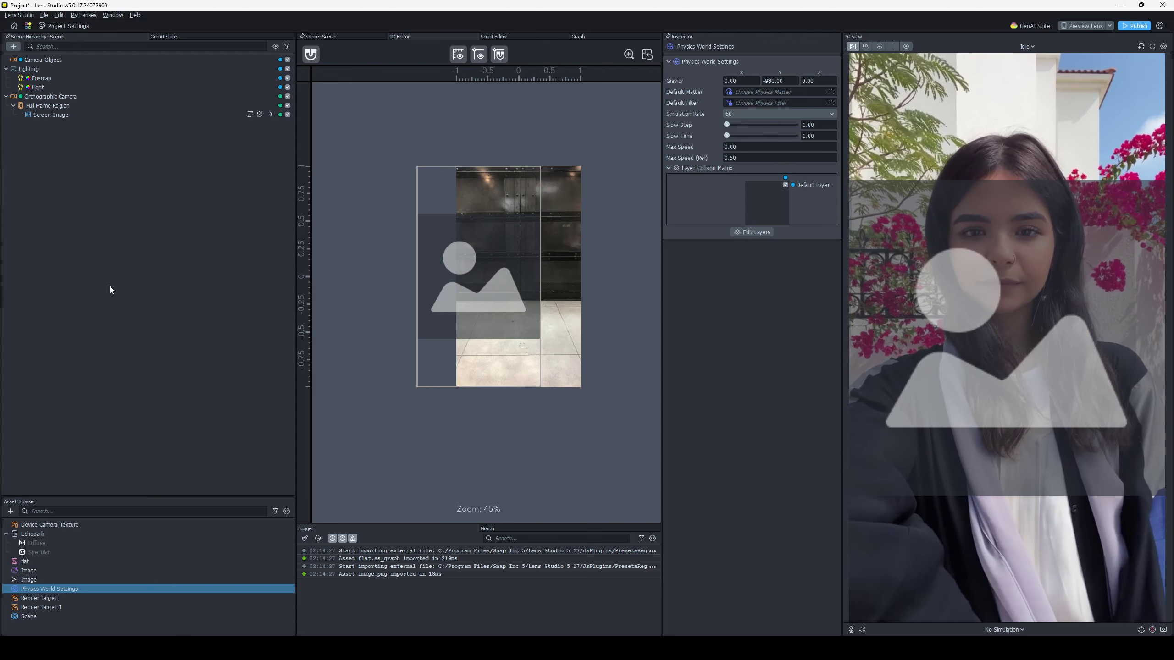
Create an Untitled JavaScript file by searching 'scrip' and open it in the Script Editor
{"action": "left_click", "coordinate": [10, 511]}
{"action": "type", "text": "script"}
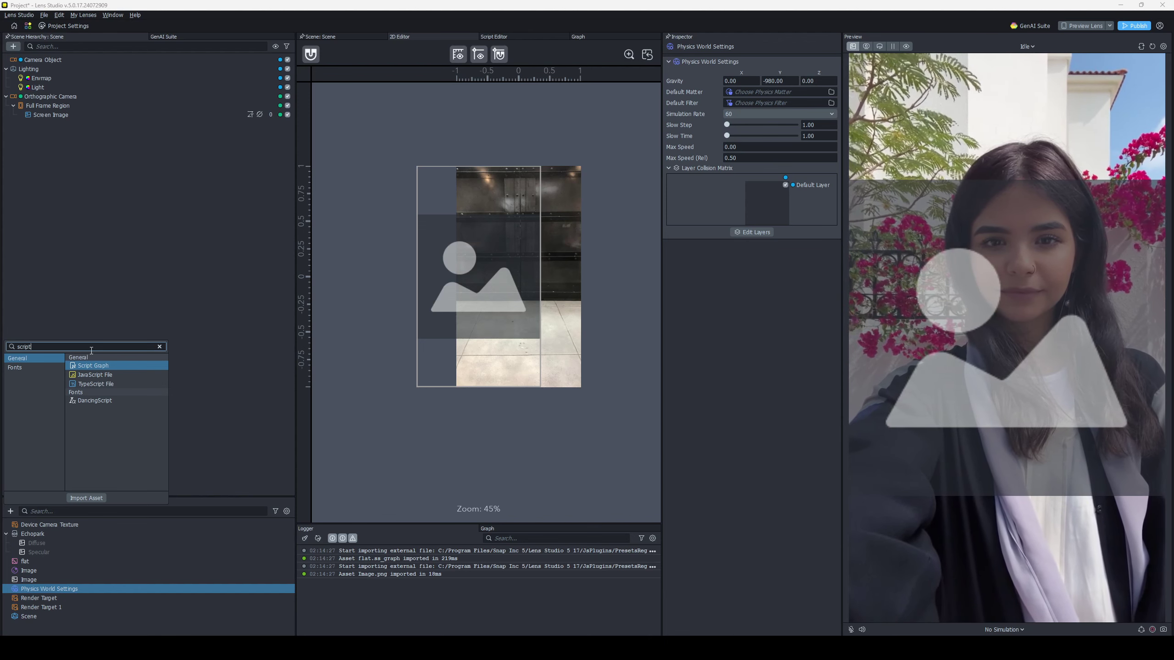
{"action": "left_click", "coordinate": [97, 375]}
{"action": "left_click", "coordinate": [121, 626]}
{"action": "double_click", "coordinate": [121, 626]}
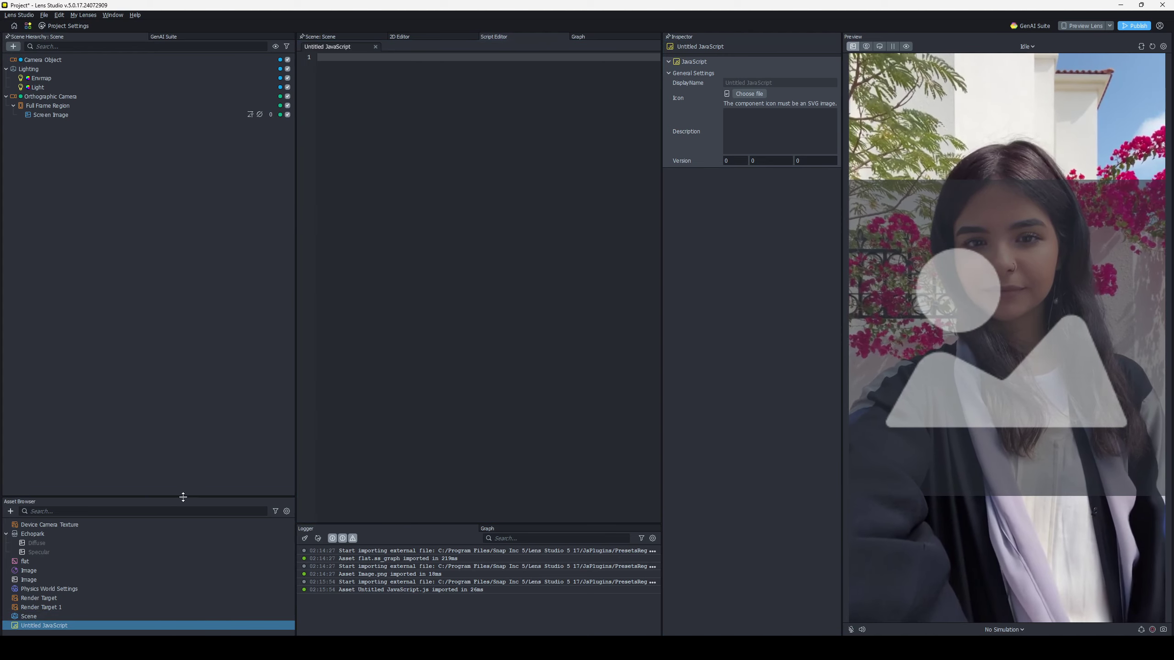
{"action": "left_click", "coordinate": [94, 115]}
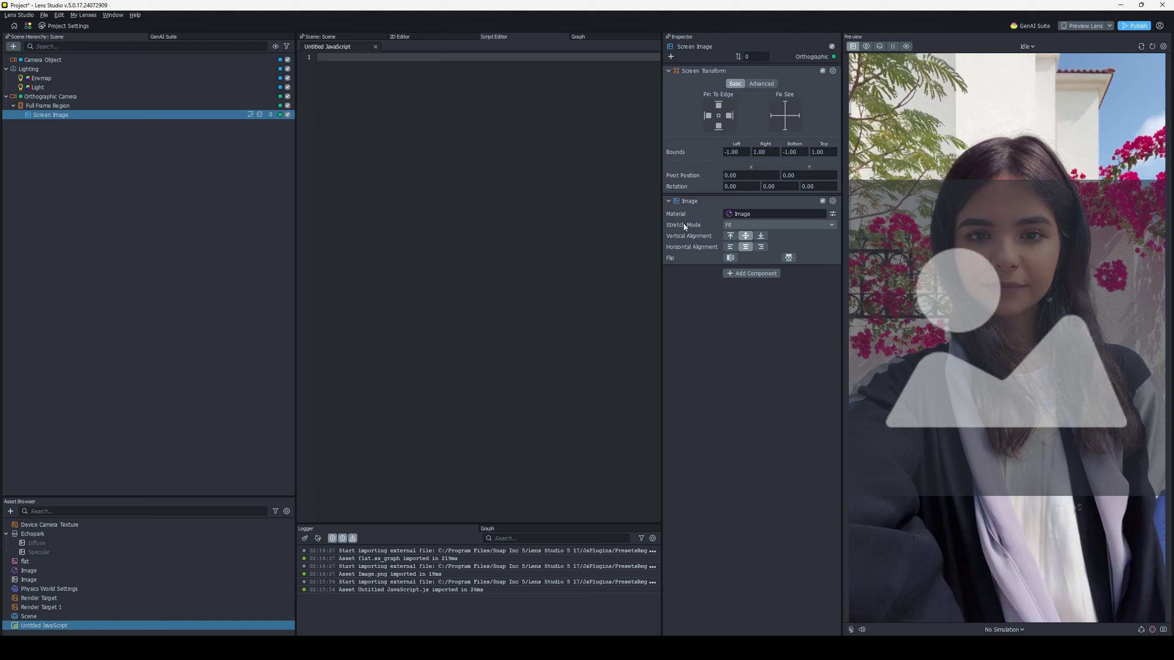
Expand the Screen Image's Material field and view the Image material's flat shader and base texture
{"action": "left_click", "coordinate": [836, 215]}
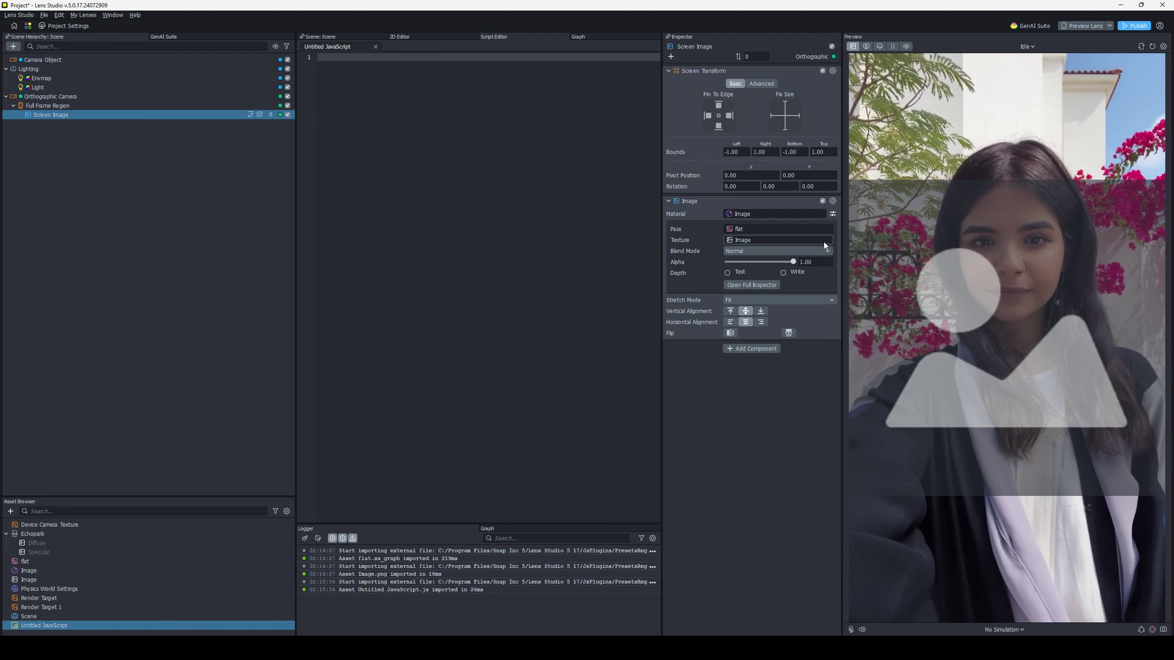
{"action": "left_click", "coordinate": [112, 571]}
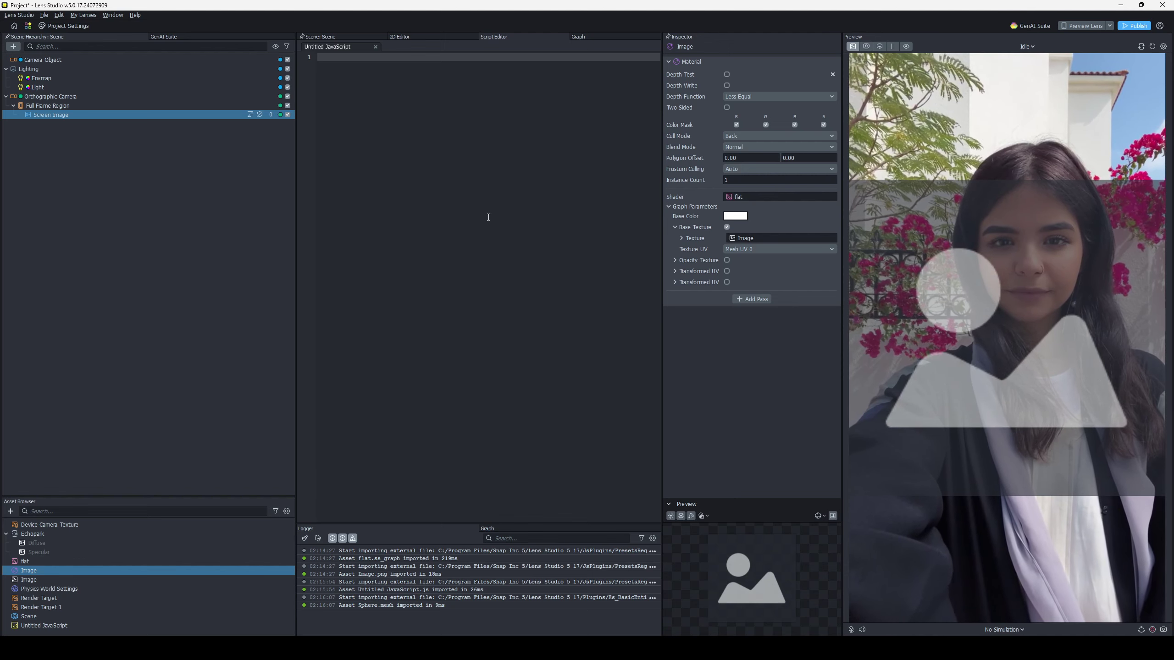
Return to the Scene tab from the Script Editor
{"action": "left_click", "coordinate": [319, 36]}
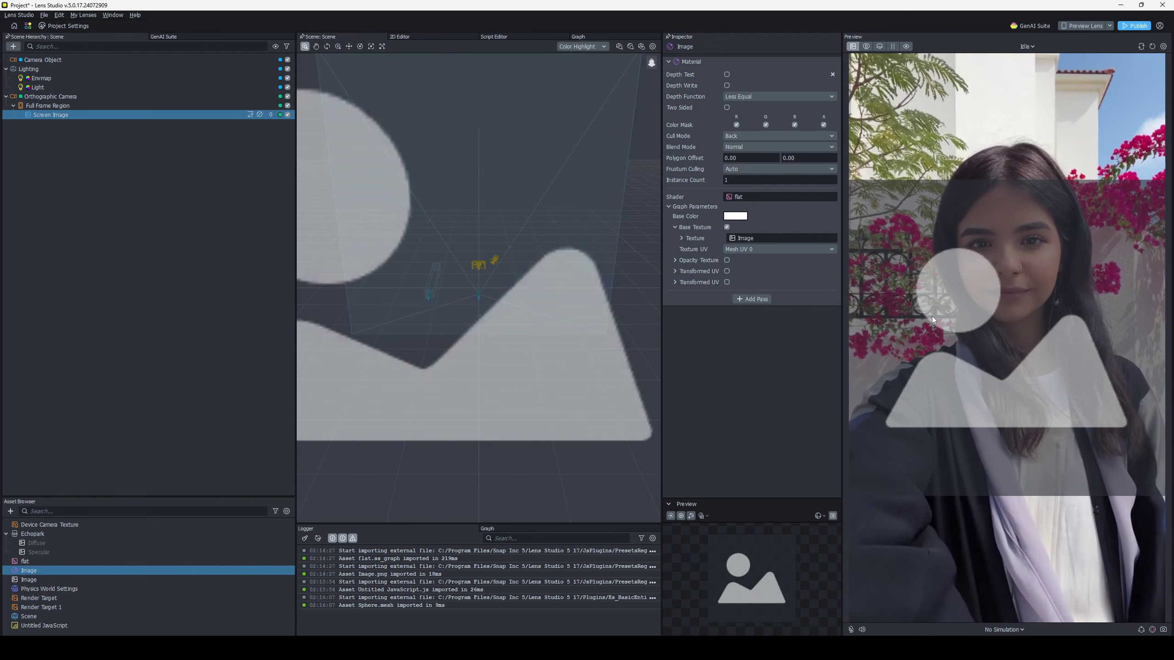